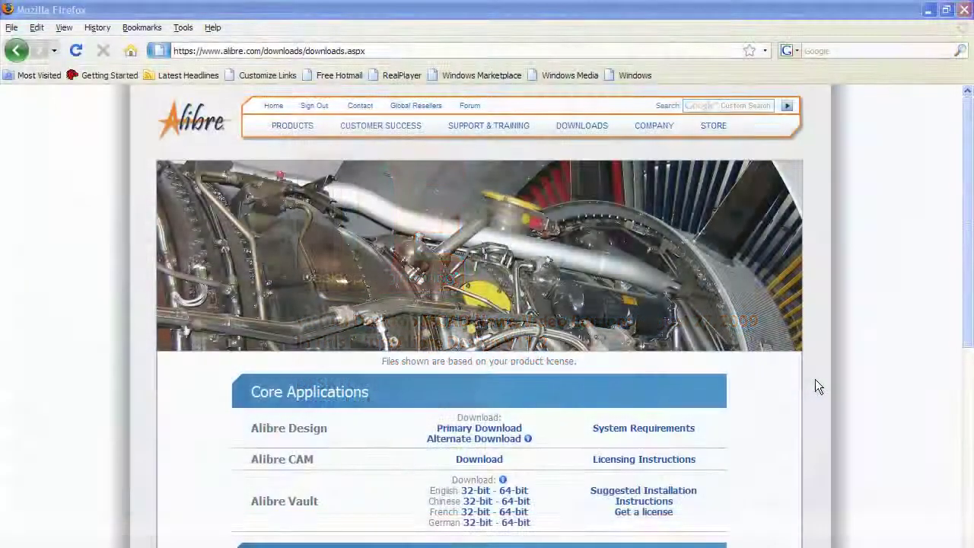
# - Download the Alibre Design installer with Primary Download on alibre.com's Downloads page
pyautogui.click(508, 428)
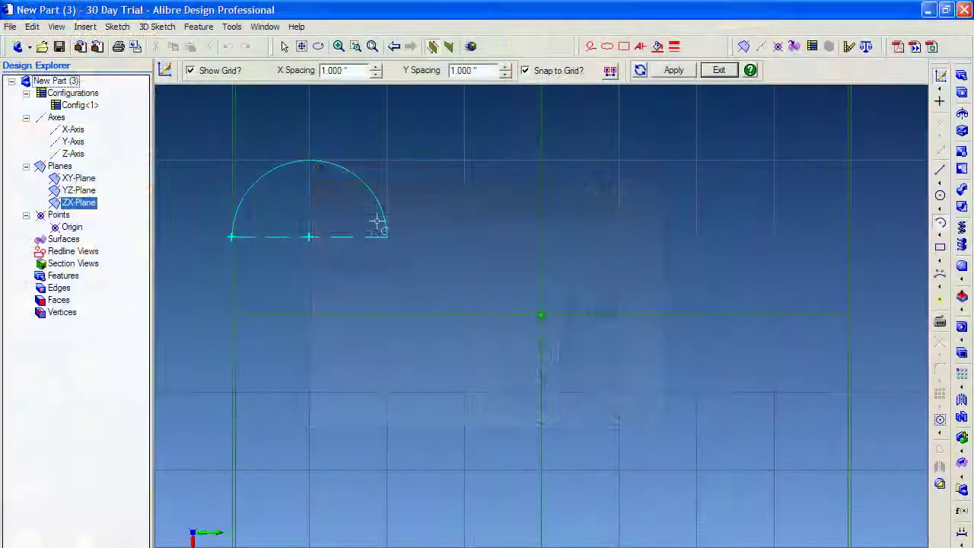
# - Finish the left arc and draw the right center-point arc to close the bracket profile
pyautogui.click(388, 238)
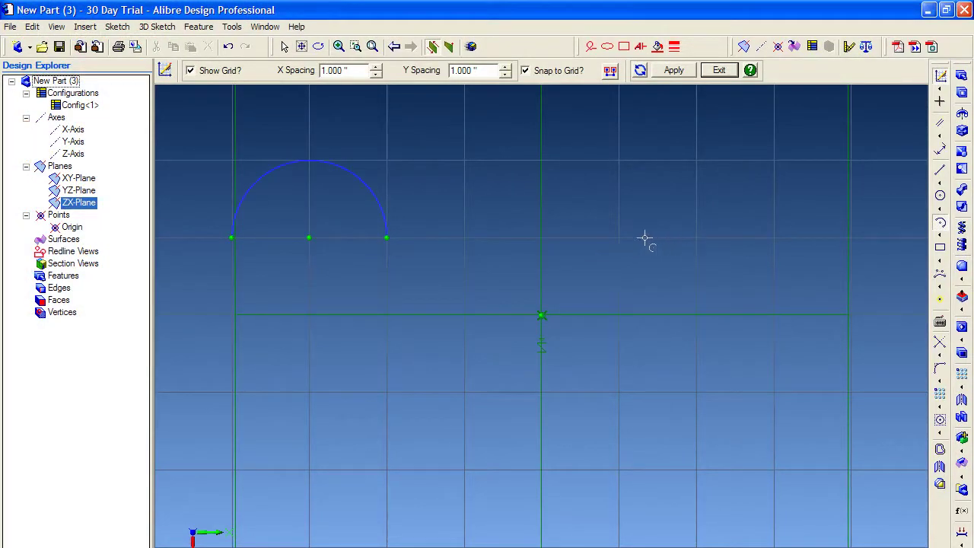
pyautogui.click(618, 237)
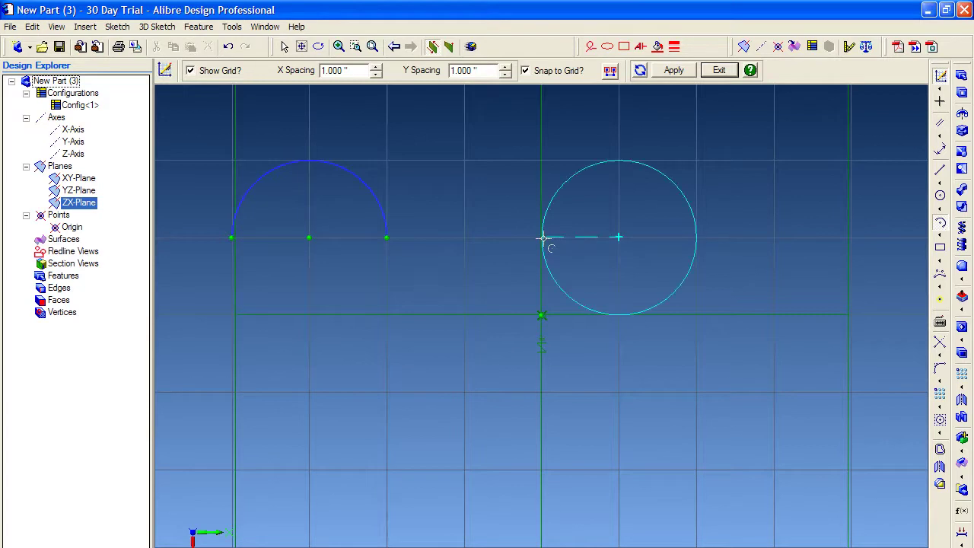
pyautogui.click(540, 238)
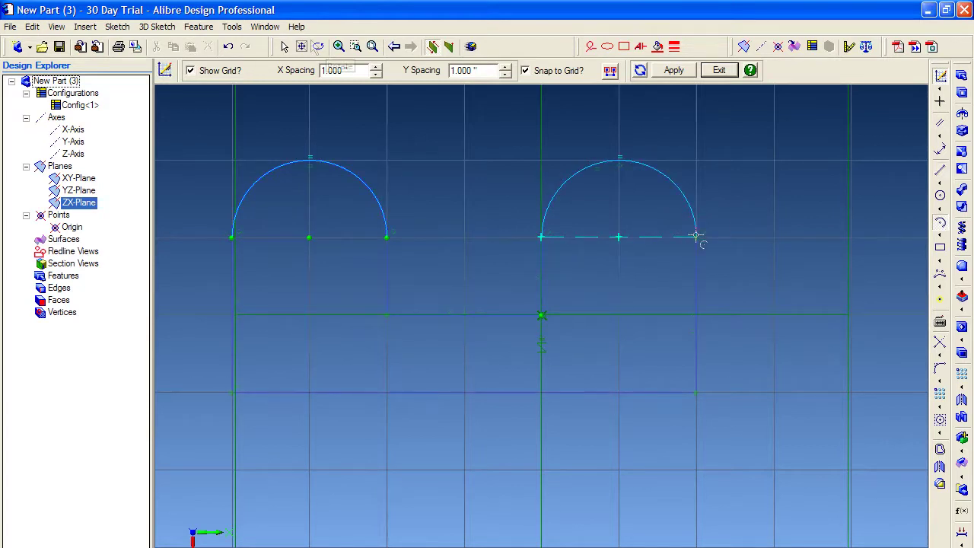
pyautogui.click(696, 238)
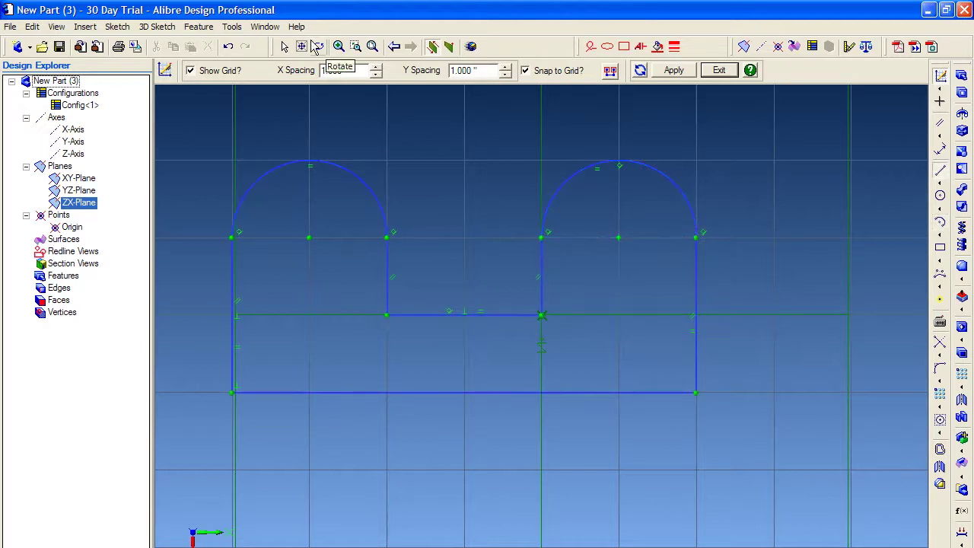
pyautogui.click(318, 46)
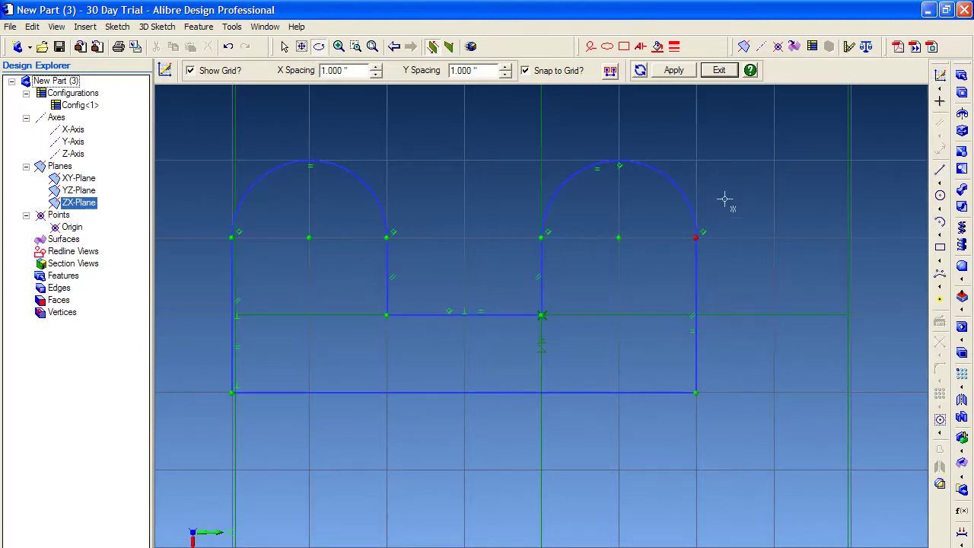
# - Extrude the sketch into a solid and fillet the inner corner edge at .200 radius
pyautogui.click(941, 74)
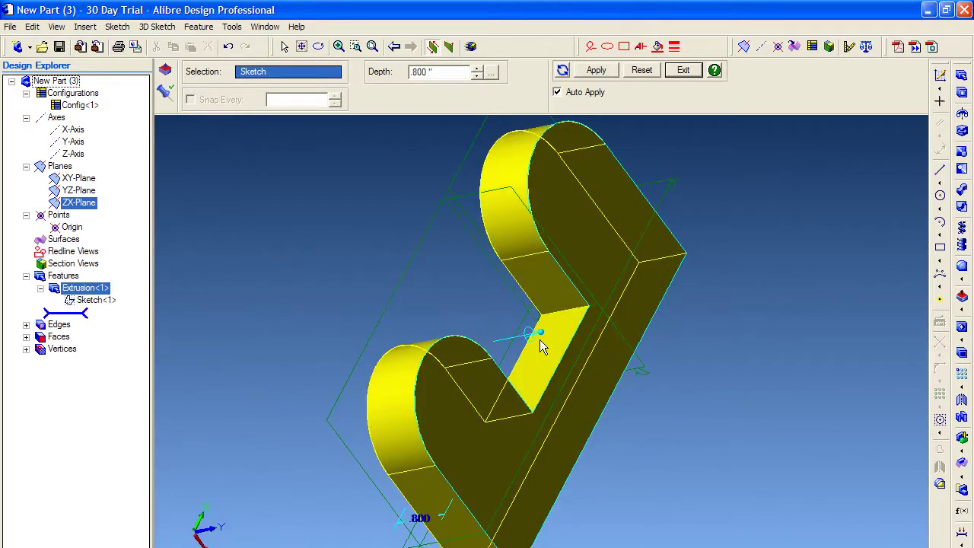
pyautogui.click(597, 71)
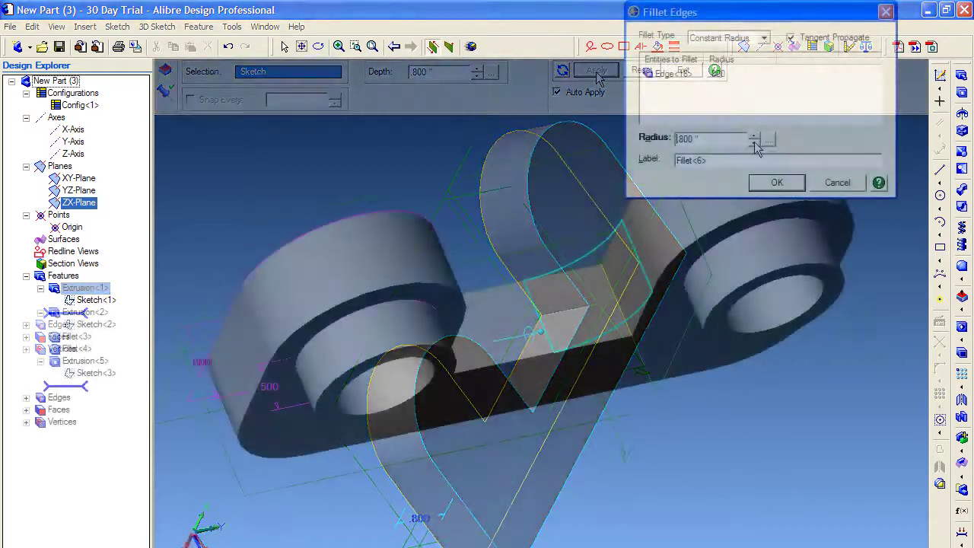
pyautogui.click(754, 144)
pyautogui.click(754, 144)
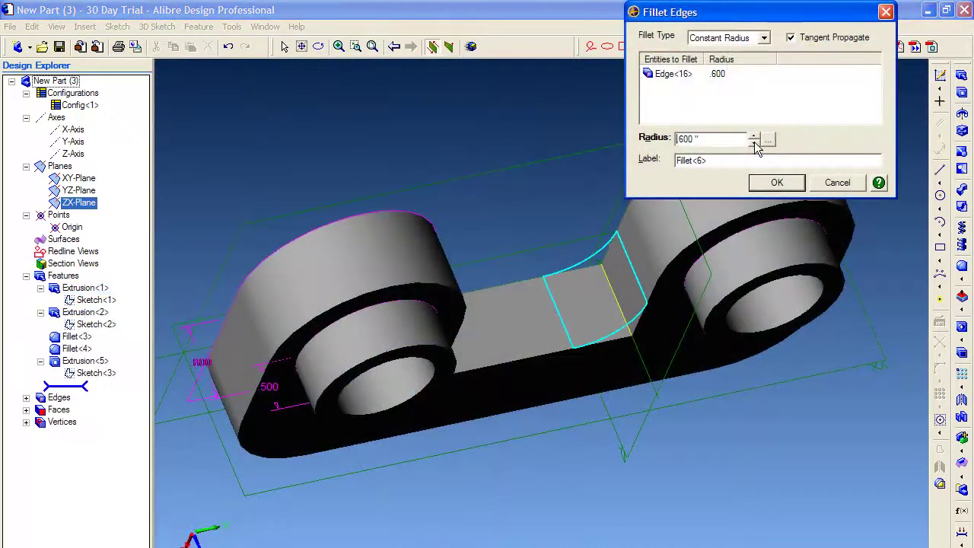
pyautogui.click(754, 144)
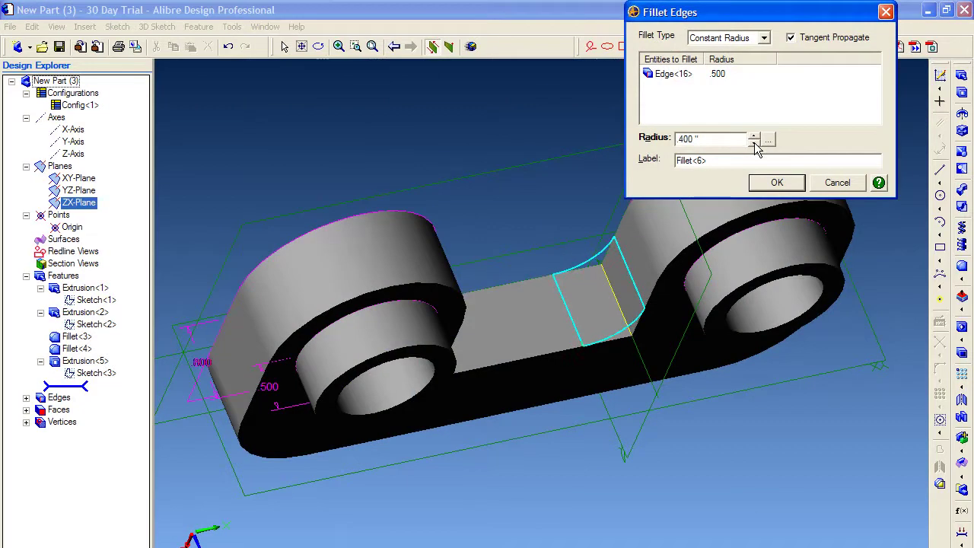
pyautogui.click(755, 144)
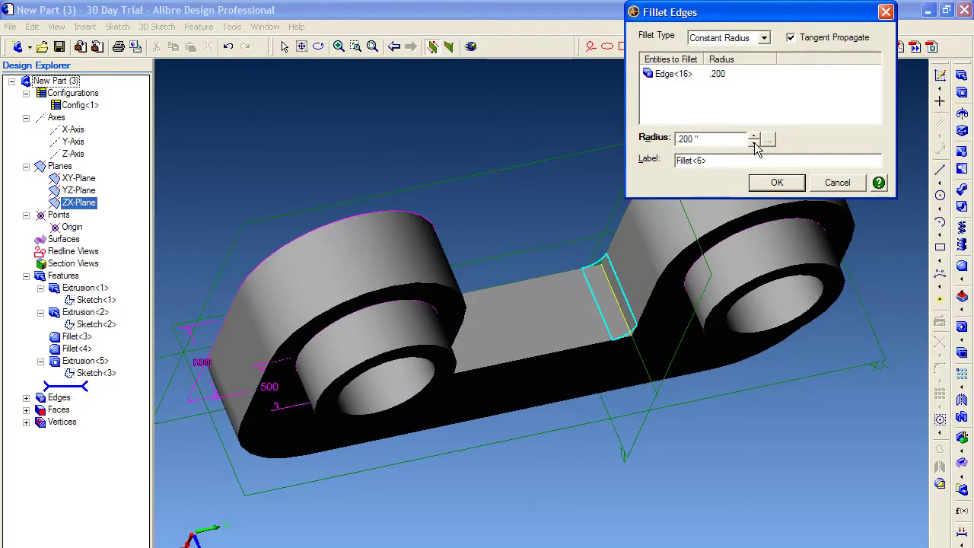
pyautogui.click(777, 185)
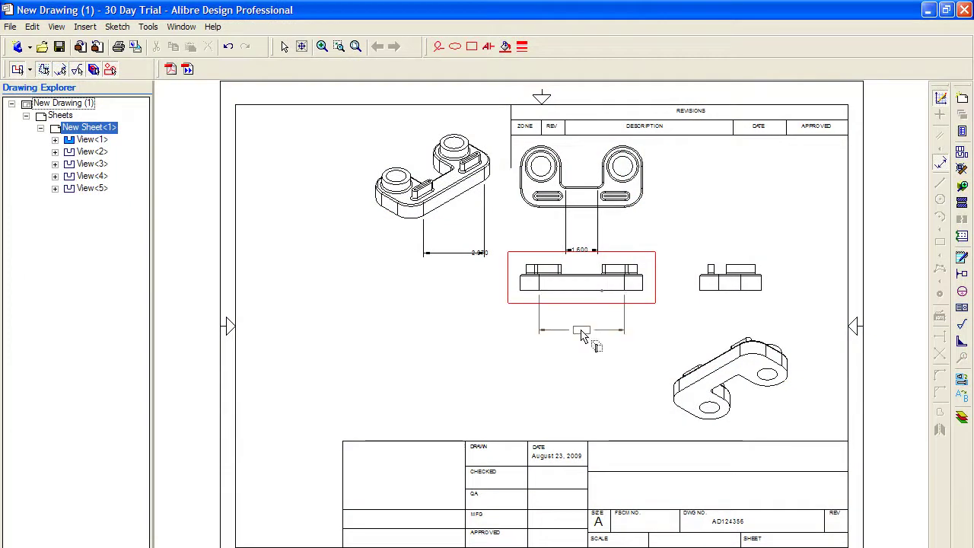
# - Place the 4.000 overall dimension below the front view
pyautogui.click(582, 335)
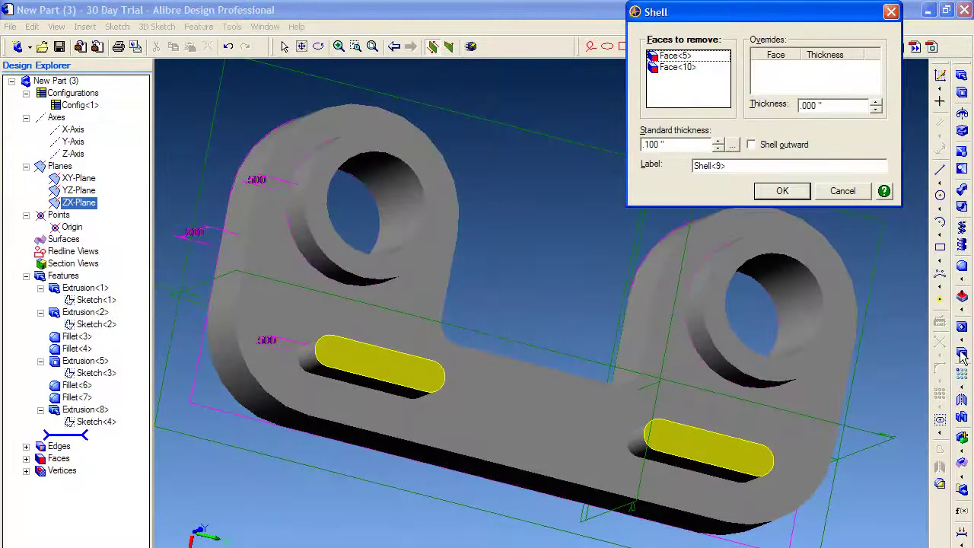
# - Shell the bracket at .100 thickness, leaving the two slot faces open
pyautogui.click(876, 104)
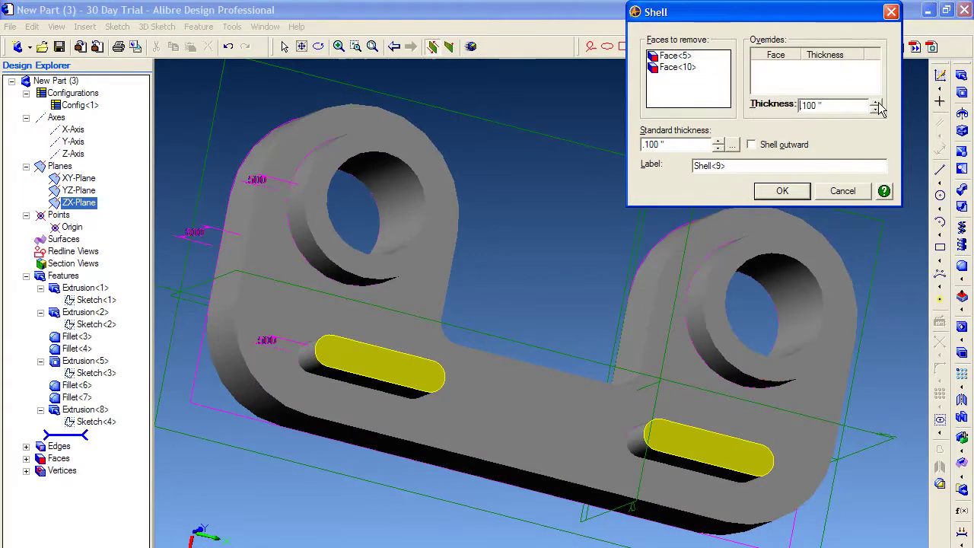
pyautogui.click(791, 192)
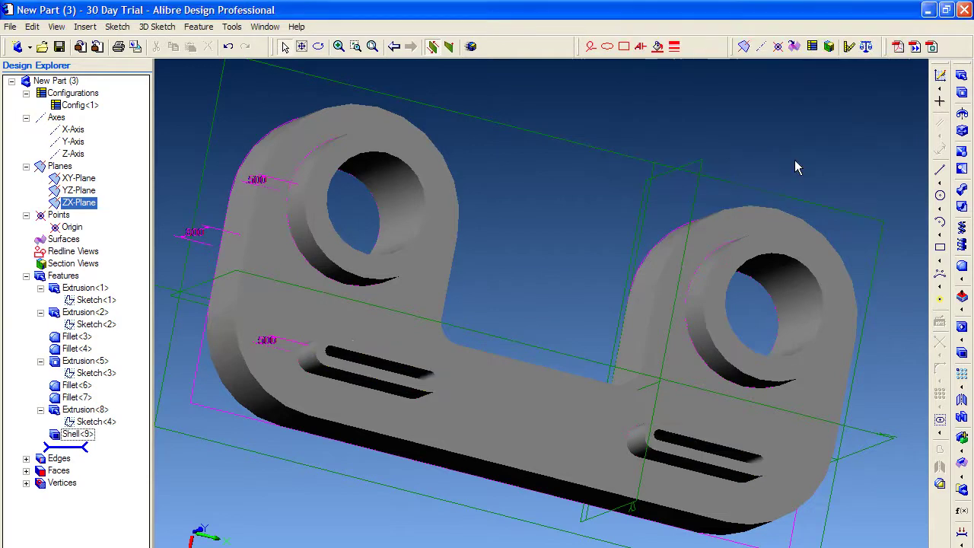
pyautogui.click(318, 47)
# - Display the part Shaded & Visible Edges, then download the sensor bracket from 3D ContentCentral
pyautogui.moveTo(561, 235); pyautogui.dragTo(555, 256)
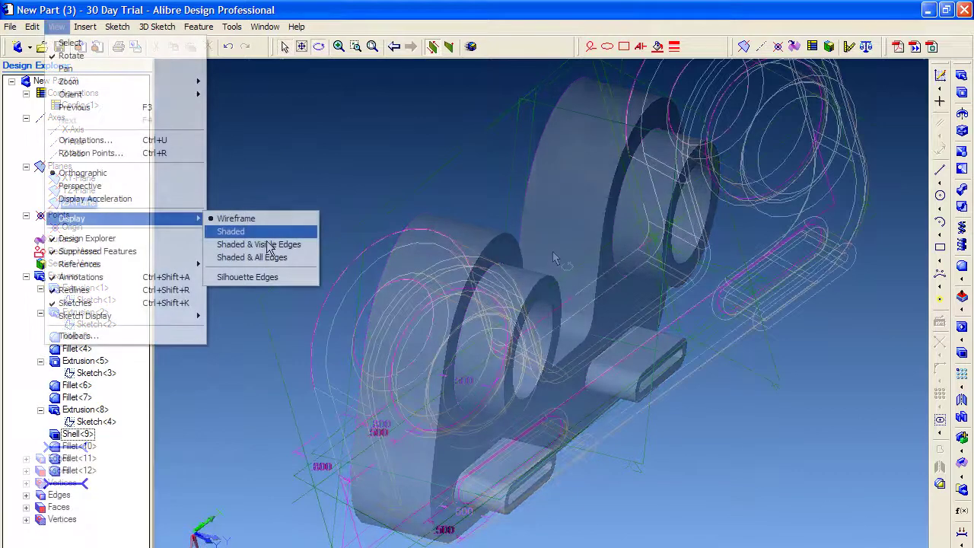
pyautogui.click(267, 244)
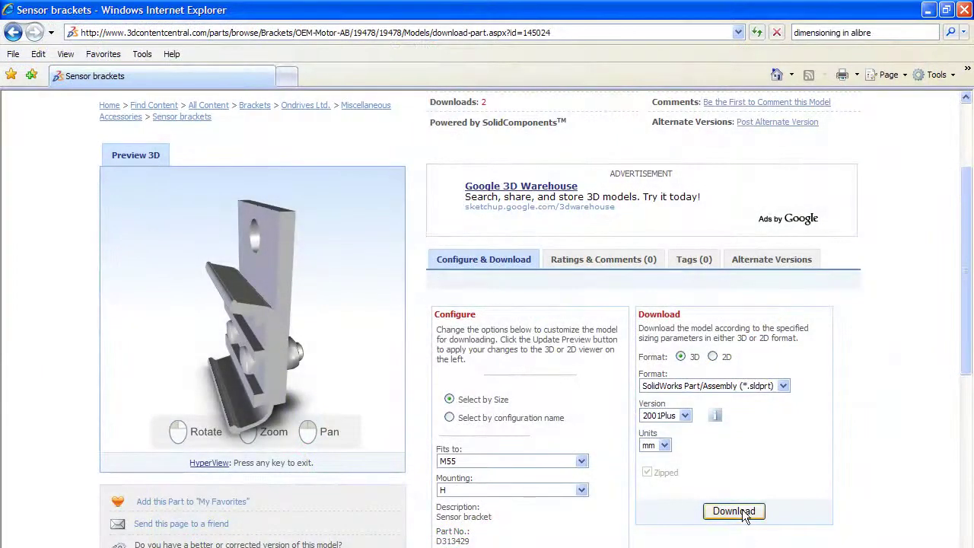
pyautogui.click(741, 512)
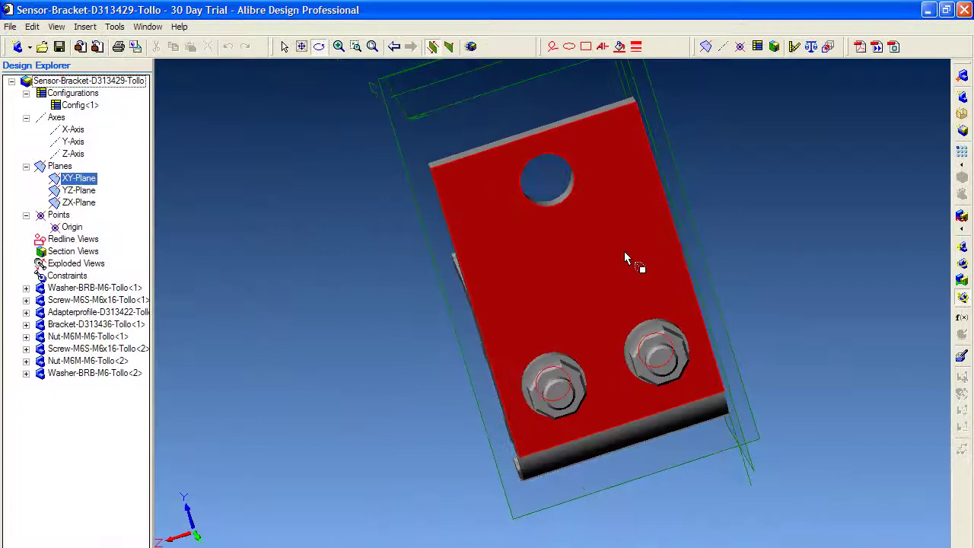
# - Orbit the Sensor-Bracket-D313429-Tollo assembly to inspect it from different sides
pyautogui.moveTo(624, 259); pyautogui.dragTo(665, 256)
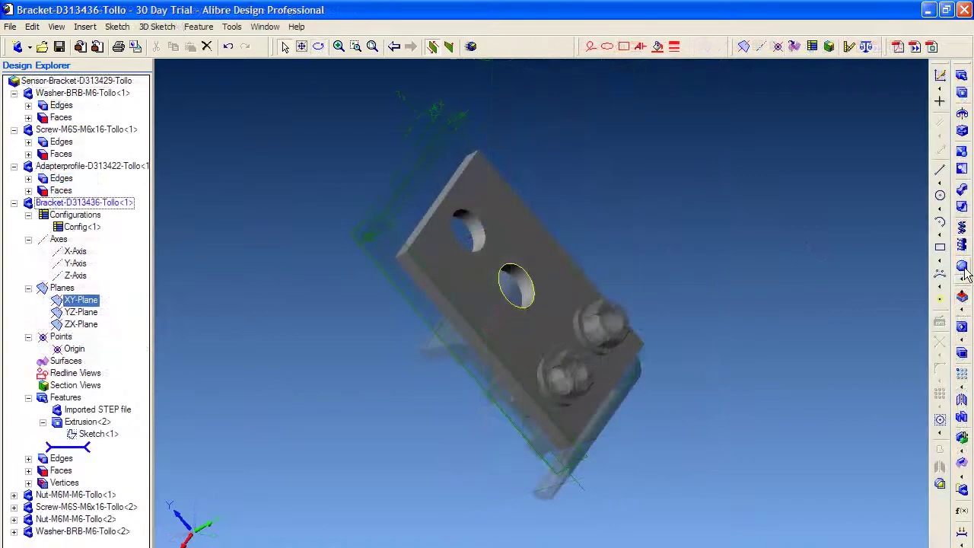
# - Fillet the edge of the bracket's centre hole with a .020" radius
pyautogui.click(962, 268)
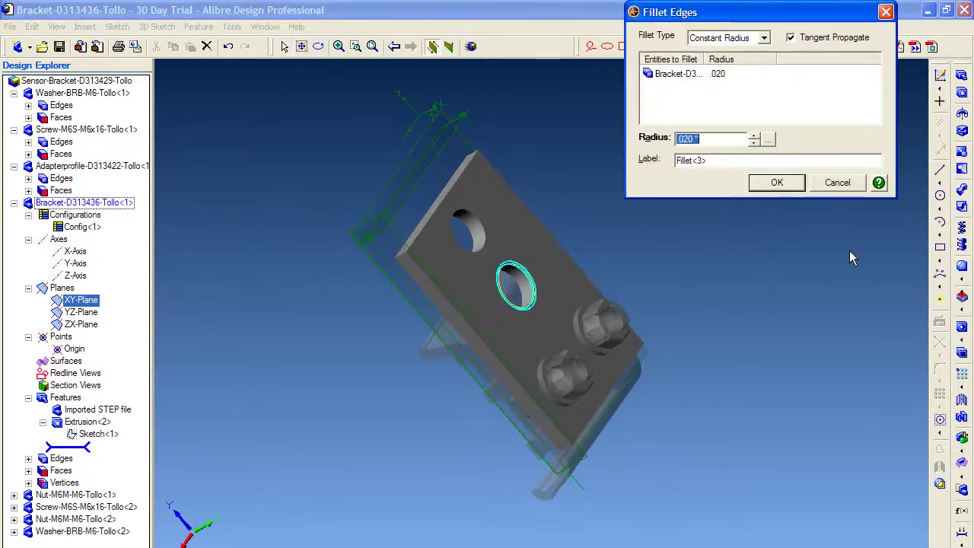
pyautogui.click(790, 190)
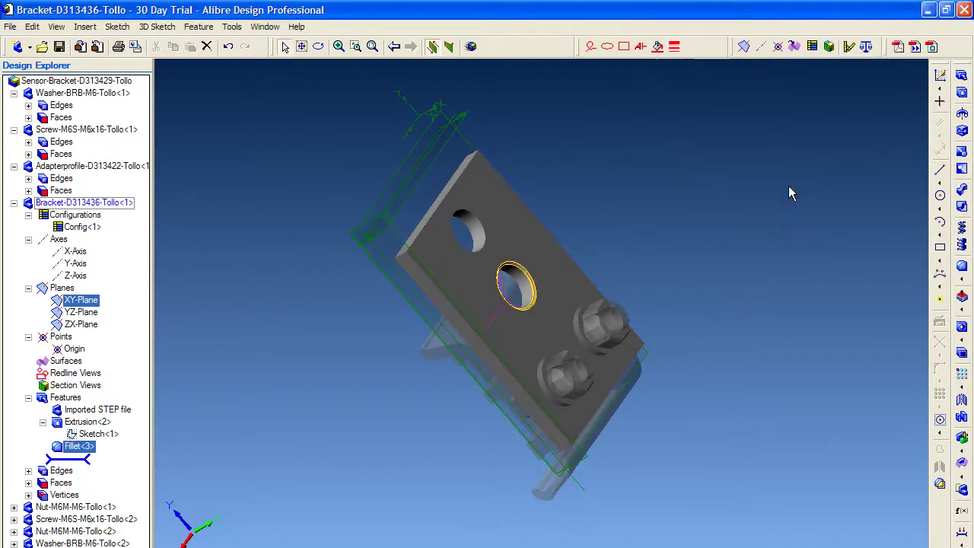
pyautogui.scroll(2, 644, 233)
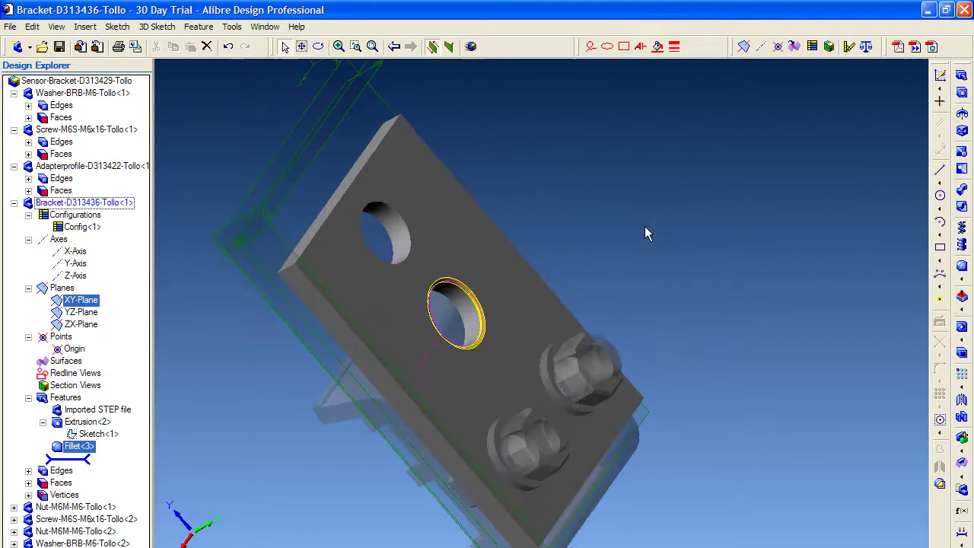
pyautogui.click(613, 244)
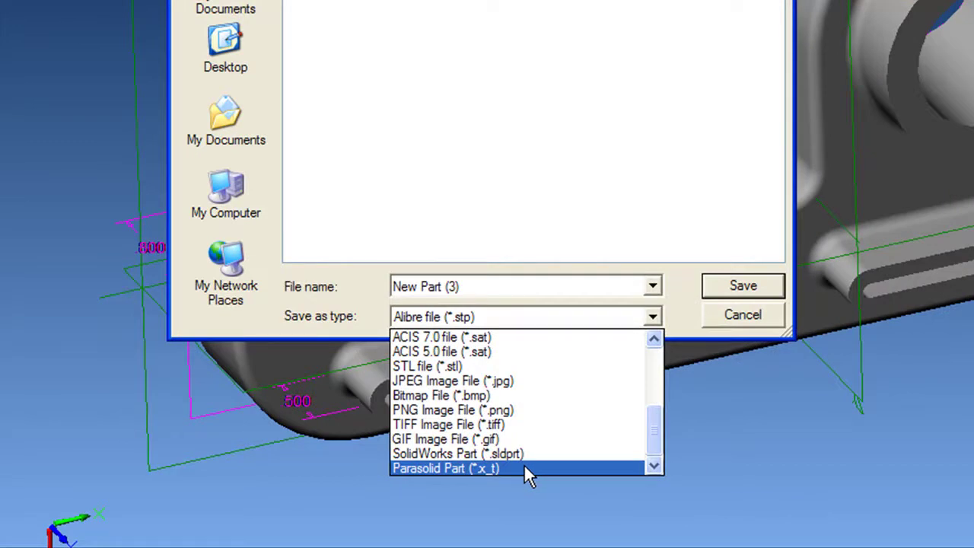
# - Export New Part (3) as SolidWorks Part (.sldprt), then begin Save As in another format
pyautogui.click(456, 453)
pyautogui.press('Return')
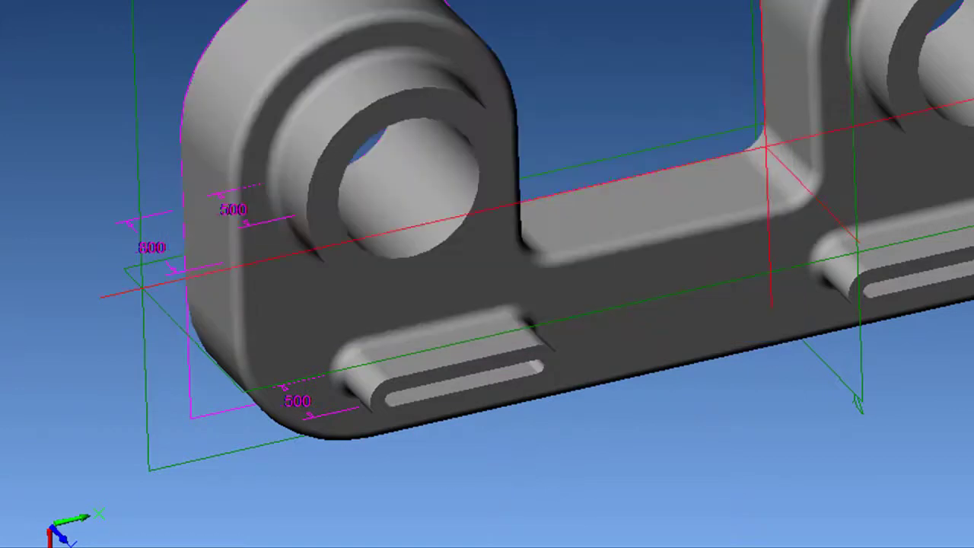
pyautogui.hotkey('alt', 'f')
pyautogui.press('a')
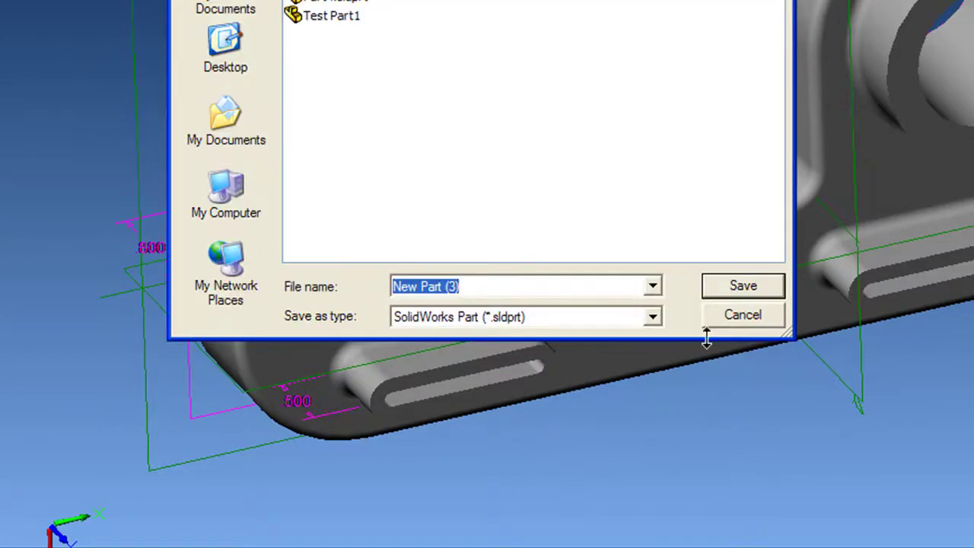
pyautogui.click(653, 317)
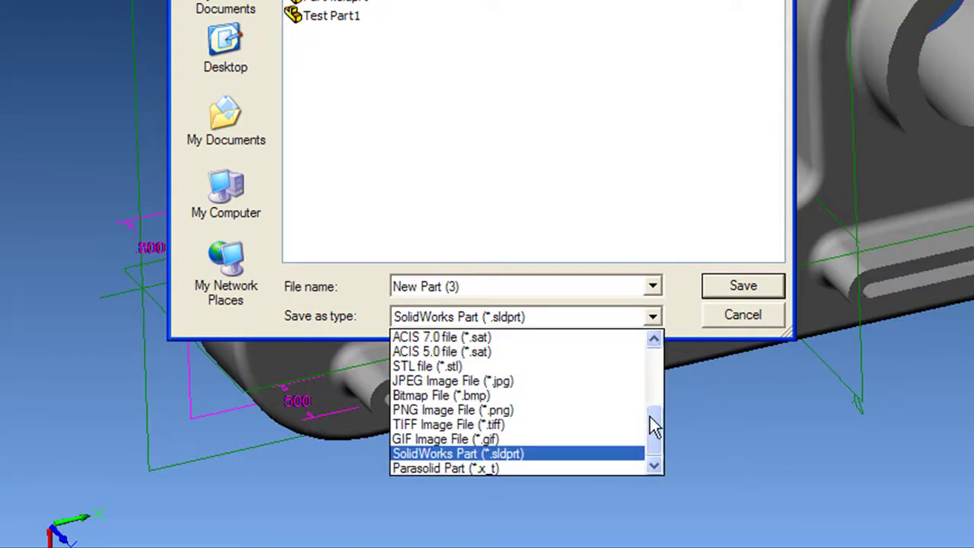
pyautogui.moveTo(651, 417); pyautogui.dragTo(651, 400)
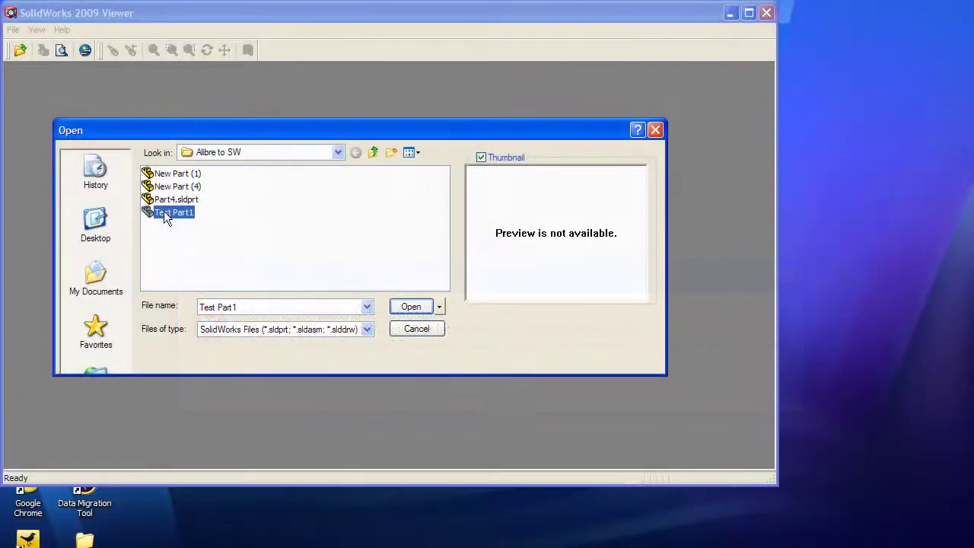
# - Open Test Part1 in SolidWorks 2009 Viewer, which refuses it for lacking display data
pyautogui.click(411, 307)
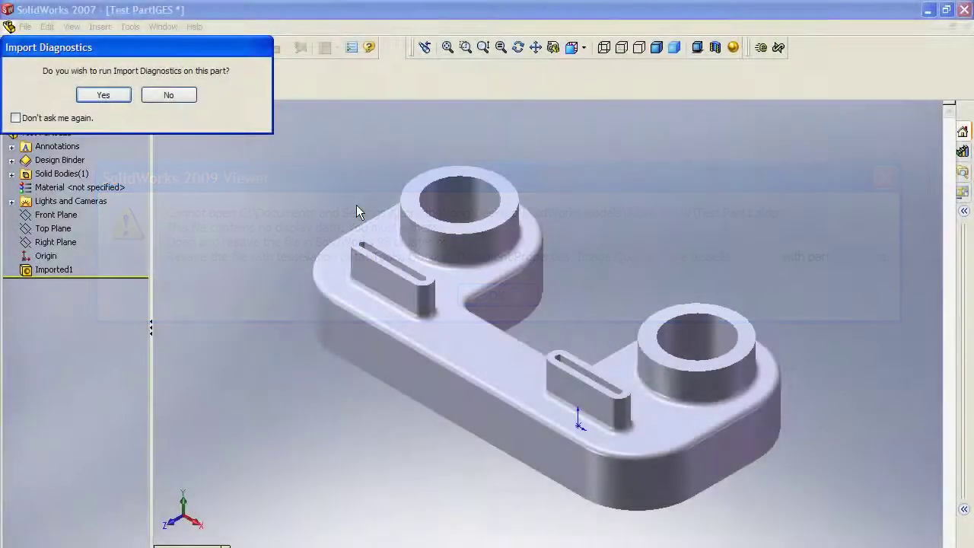
# - Decline the Import Diagnostics prompt to view the imported Test Part1 part
pyautogui.press('Escape')
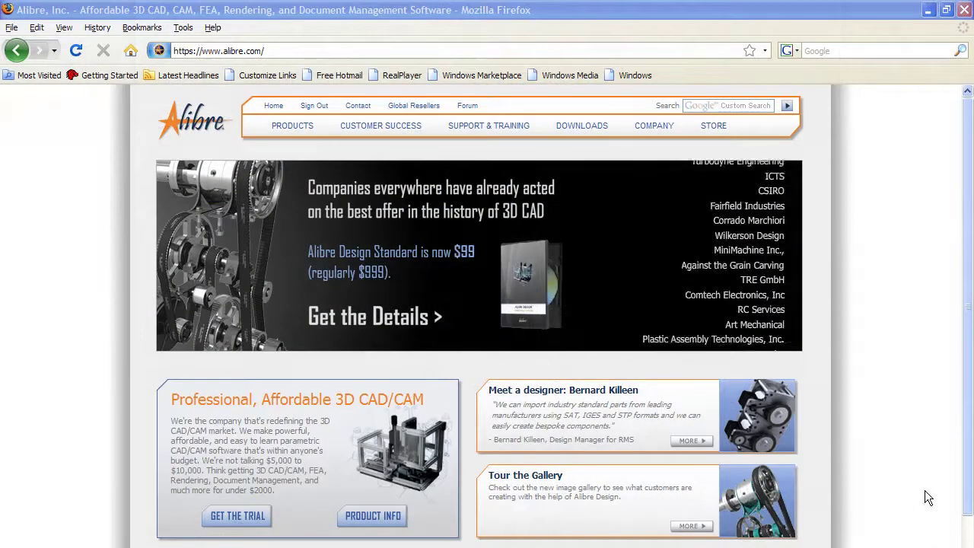
# - From the trial page, bring up the Alibre Design product comparison and the Direct Editing tooltip
pyautogui.click(251, 521)
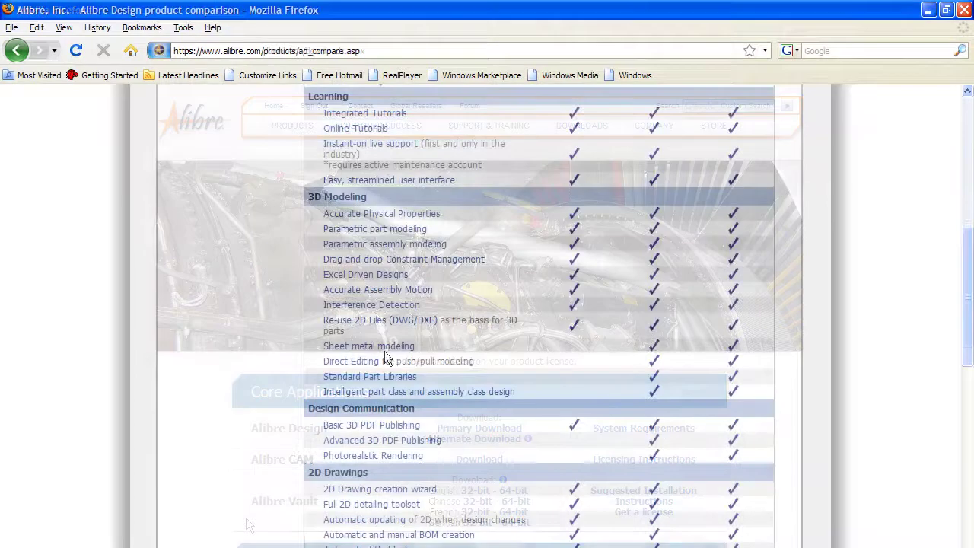
pyautogui.moveTo(382, 350)
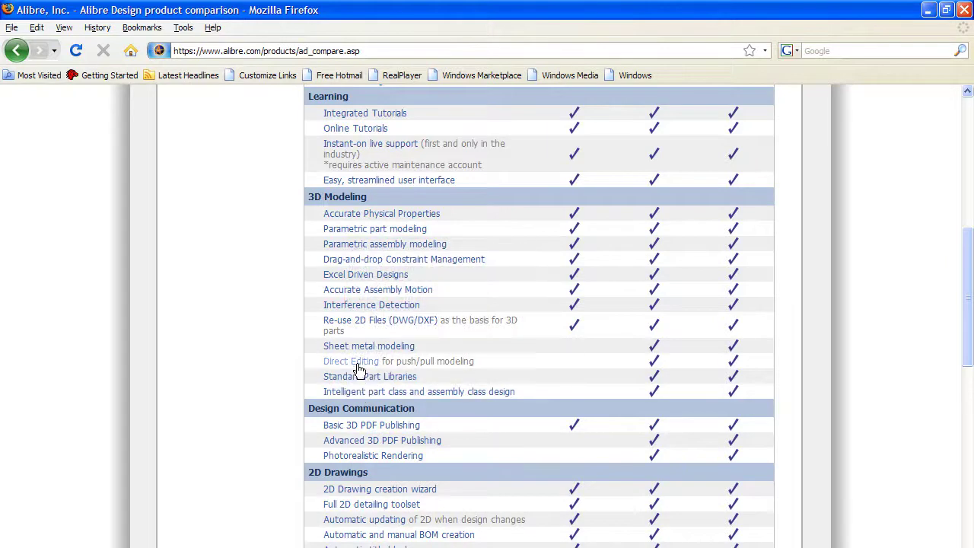
pyautogui.moveTo(359, 370)
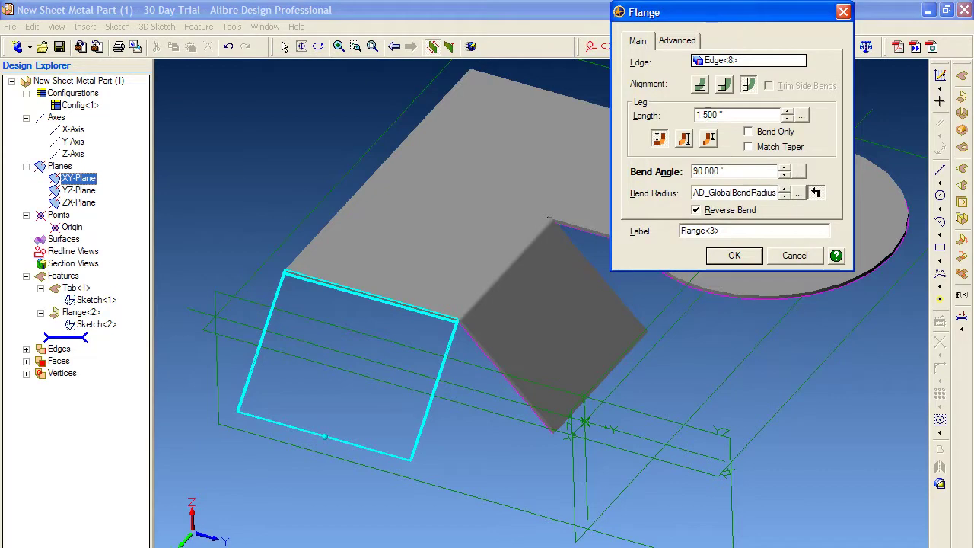
# - Shorten the sheet-metal flange length to 1.000" and confirm it
pyautogui.click(708, 115)
pyautogui.press('BackSpace')
pyautogui.write('0')
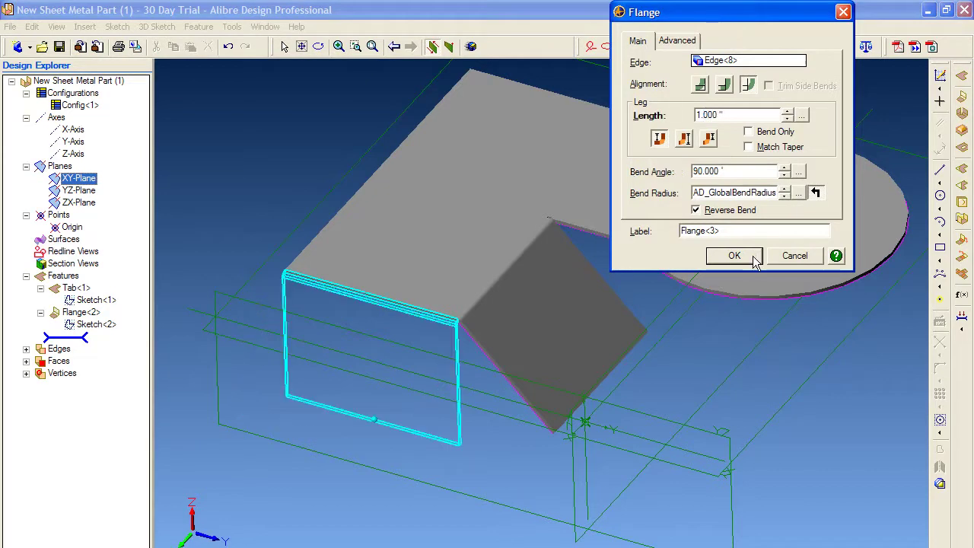
pyautogui.click(739, 256)
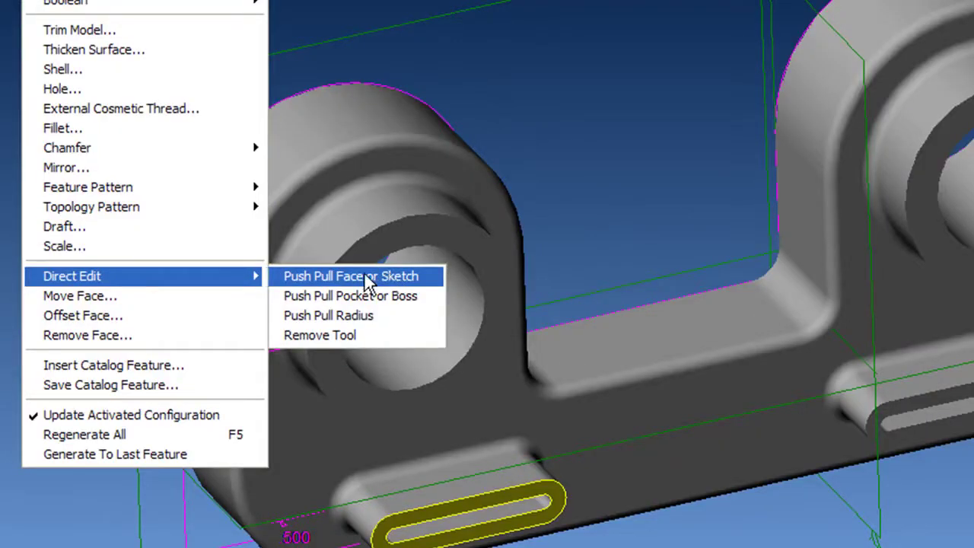
# - Push-pull the bracket's slot face outward to a 1.185" depth
pyautogui.click(364, 275)
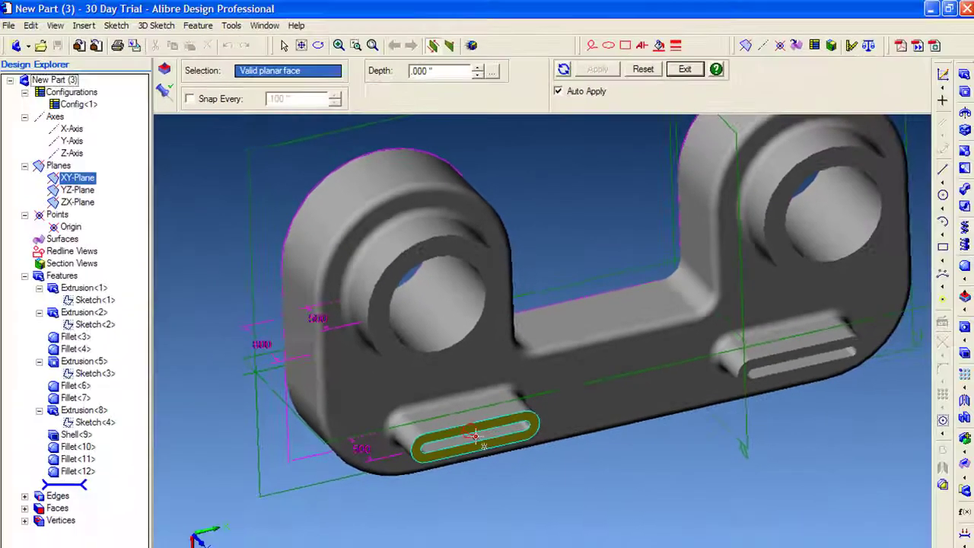
pyautogui.moveTo(472, 481); pyautogui.dragTo(546, 547)
pyautogui.moveTo(531, 502); pyautogui.dragTo(531, 502)
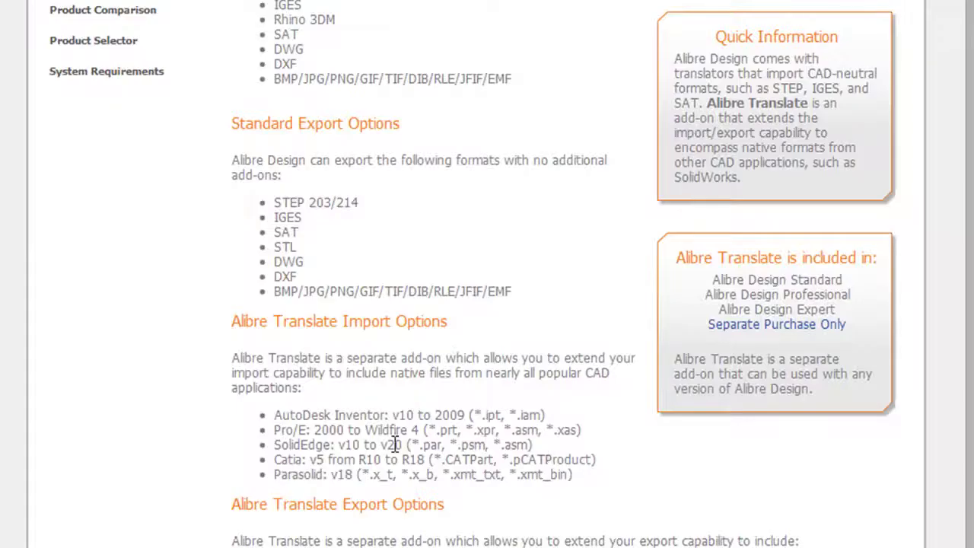
# - Highlight the Alibre Translate import formats list and its Import Options heading
pyautogui.moveTo(276, 415); pyautogui.dragTo(575, 474)
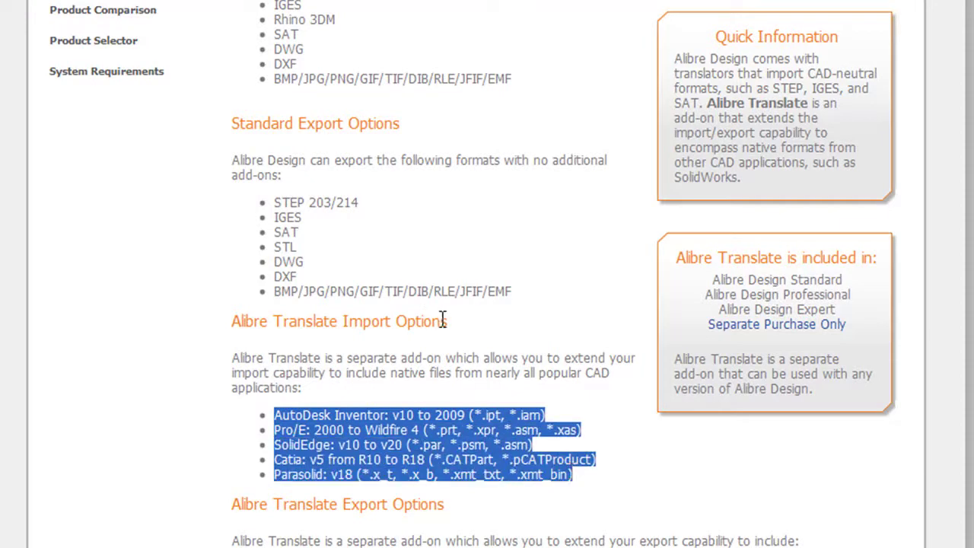
pyautogui.moveTo(447, 320); pyautogui.dragTo(229, 321)
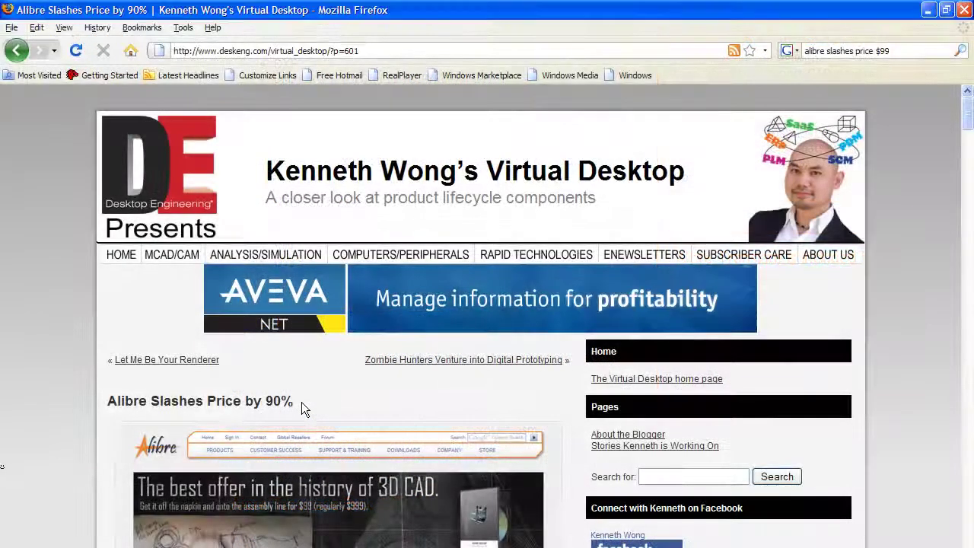
# - Highlight the 'Alibre Slashes Price by 90%' heading, then scroll down to the article text
pyautogui.moveTo(290, 402); pyautogui.dragTo(107, 402)
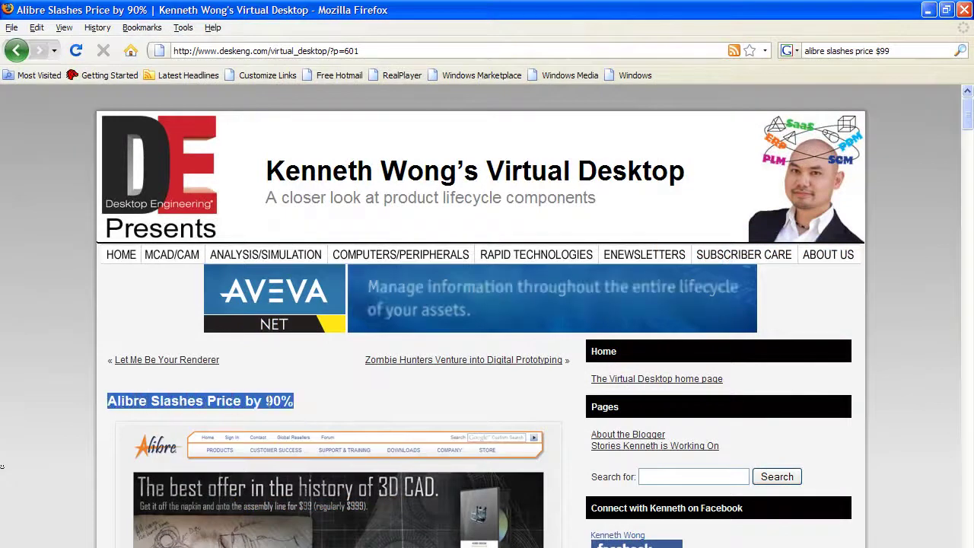
pyautogui.click(324, 402)
pyautogui.scroll(-5, 324, 403)
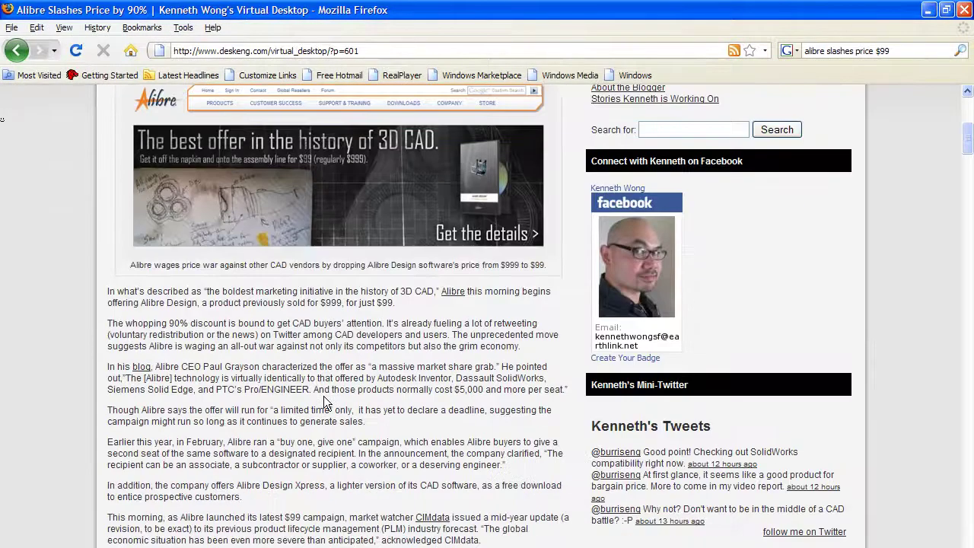